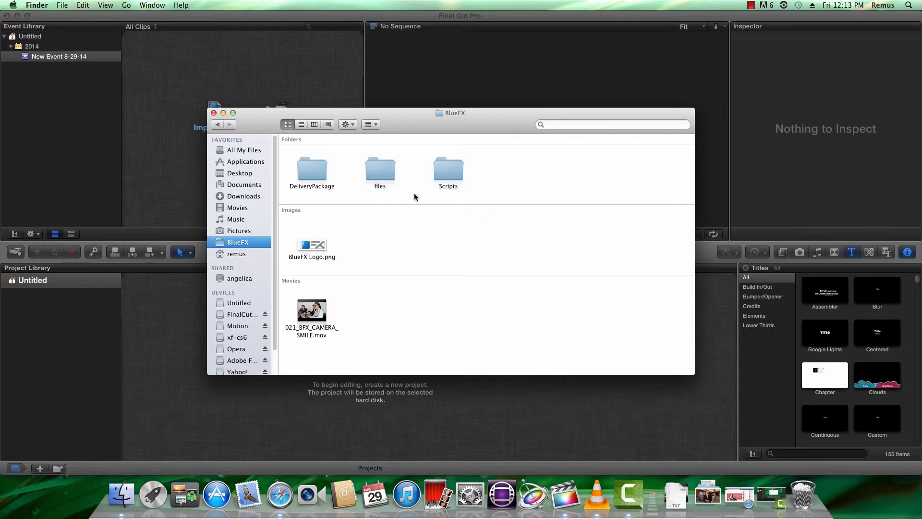
Browse in Finder through DeliveryPackage > BUSINESS LOWER THIRDS > business 01 > BUSINESS 01 COLOR 01
double_click(312, 170)
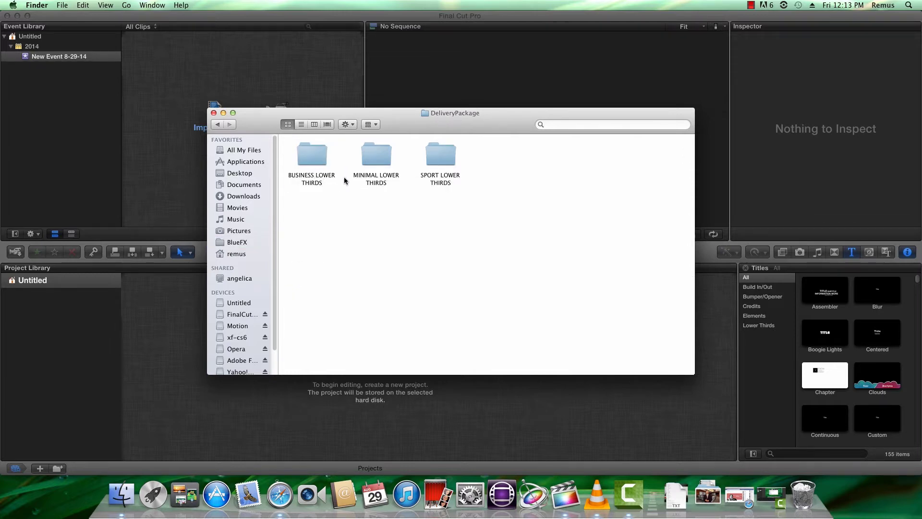
double_click(308, 159)
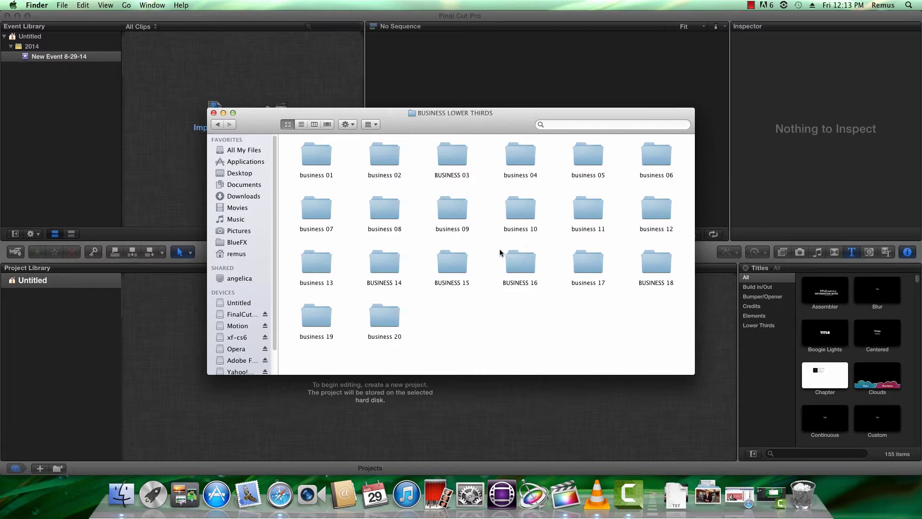
double_click(317, 157)
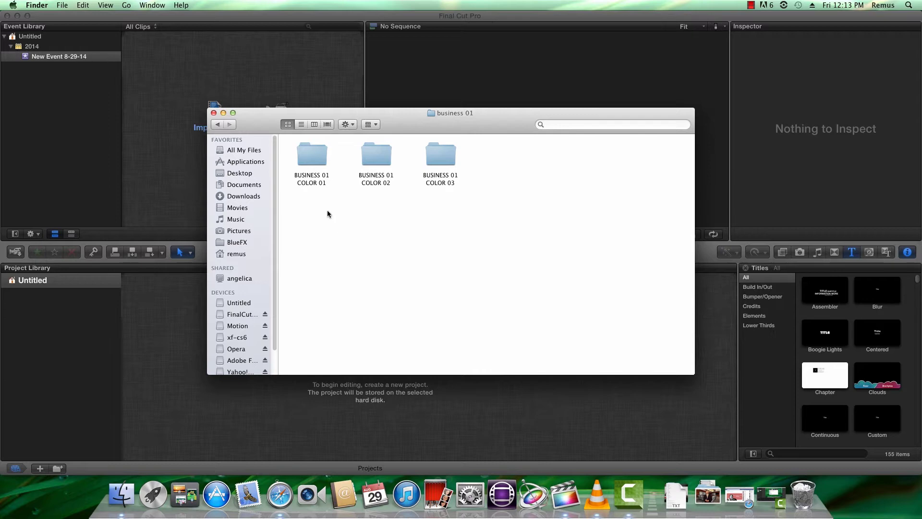
double_click(314, 156)
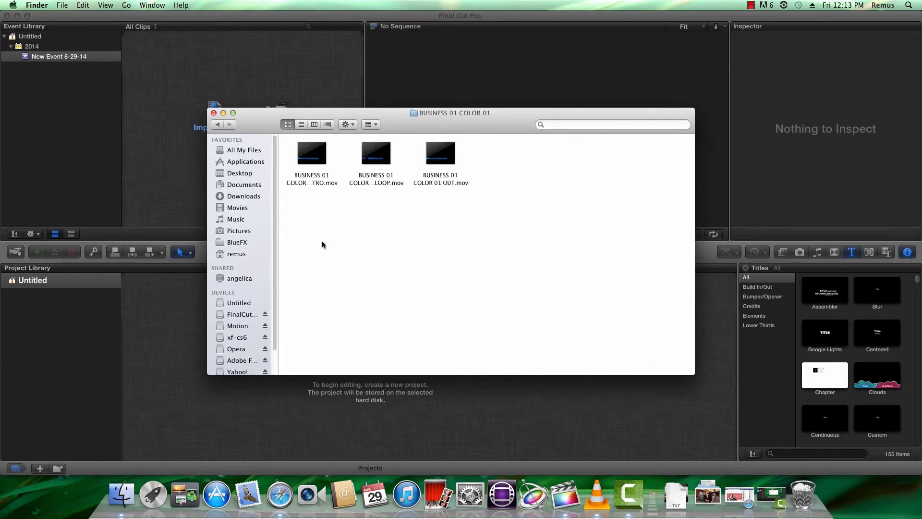
Inspect the intro, loop and out movie files, then return to Final Cut Pro
click(310, 181)
click(368, 181)
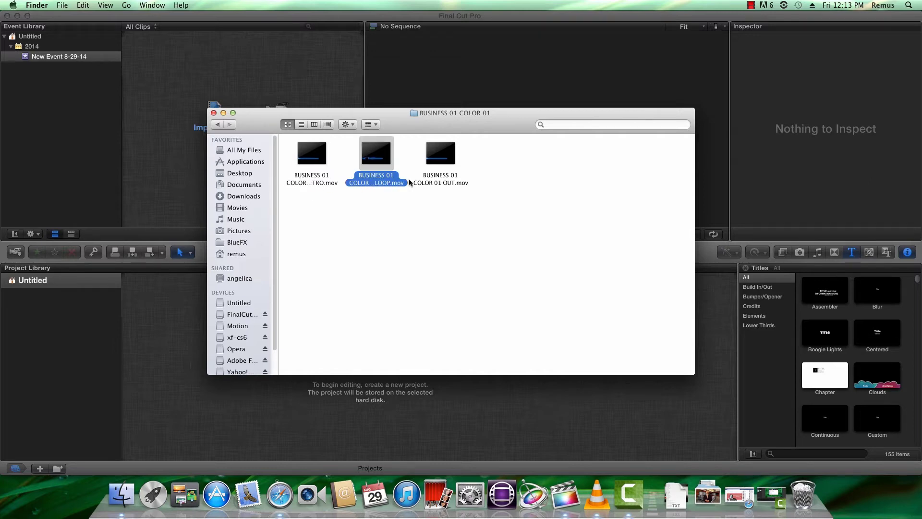
click(450, 183)
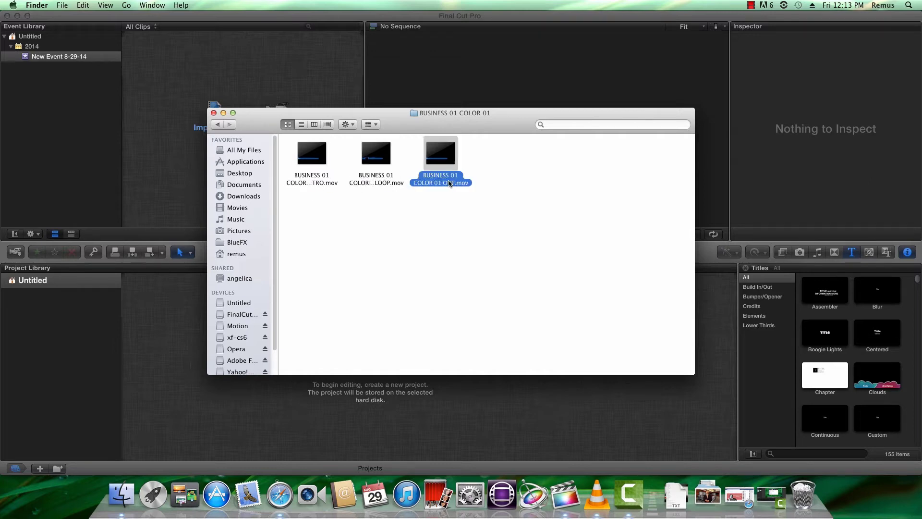
click(441, 216)
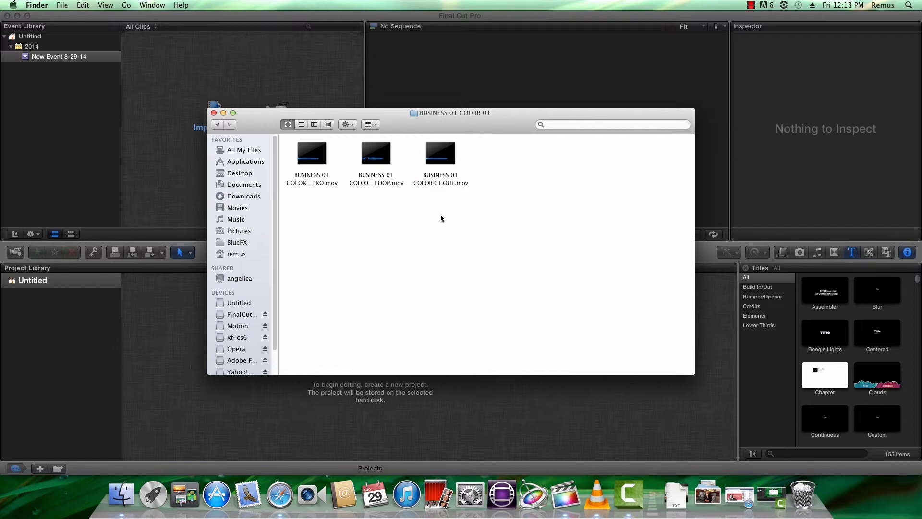
click(75, 163)
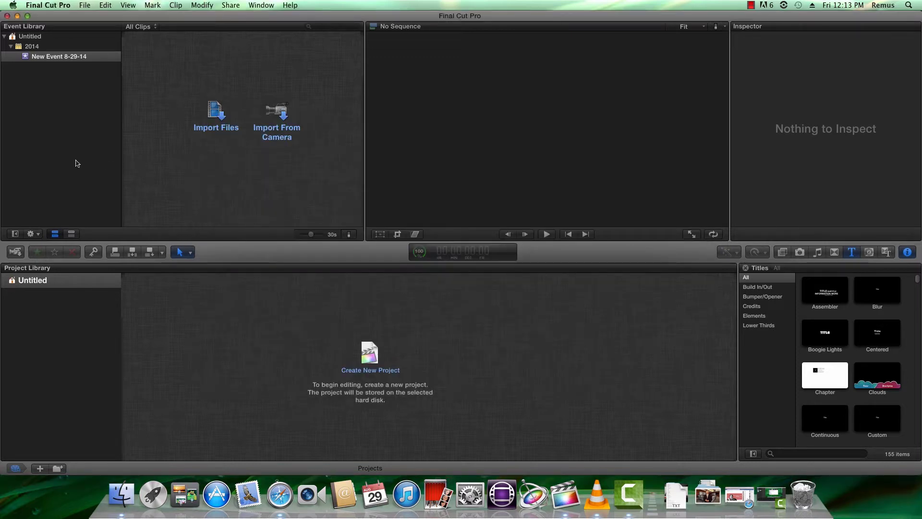
Create a new event named Lower 3rds in the Event Library
right_click(75, 163)
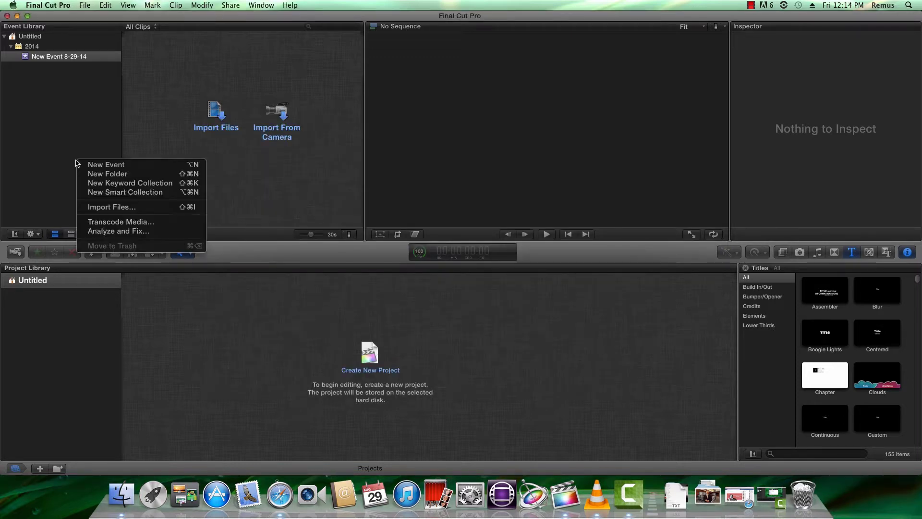
click(83, 168)
text(Lower 3rds)
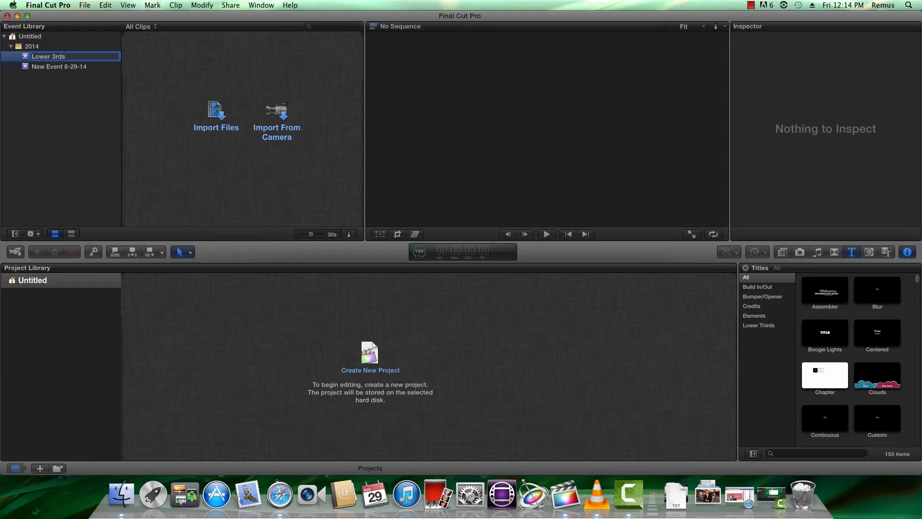
key(Return)
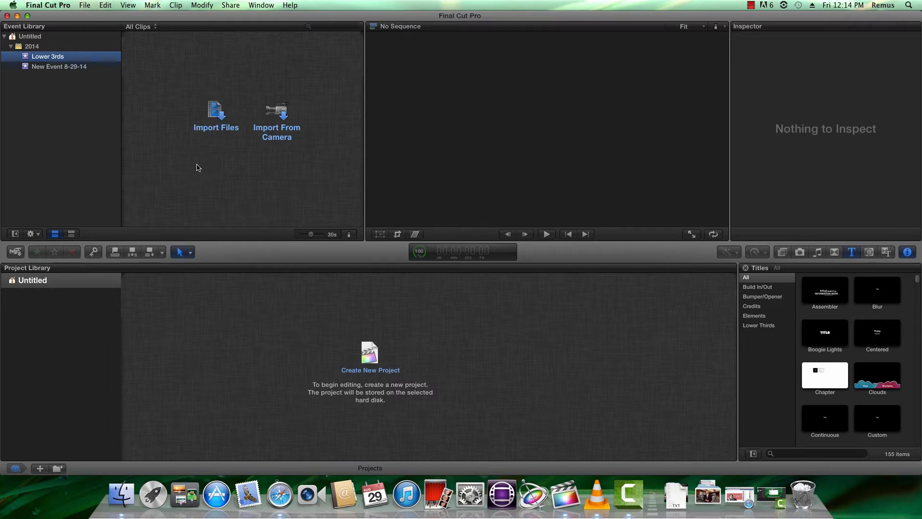
Import the office movie 021_BFX_CAMERA_SMILE.mov into Lower 3rds
click(216, 120)
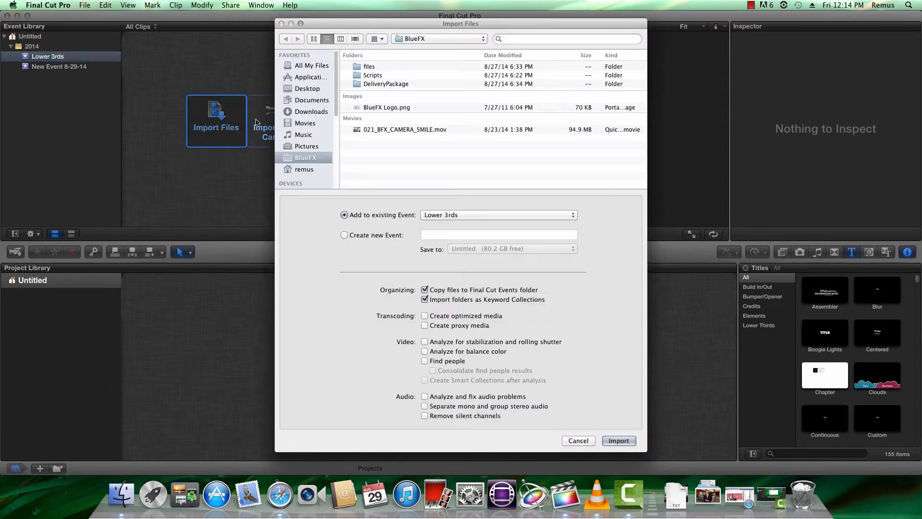
click(382, 130)
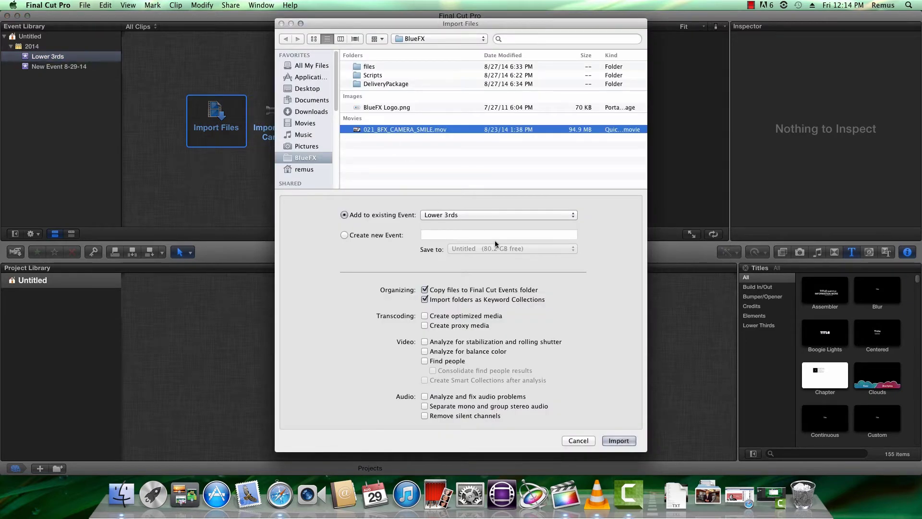
click(618, 441)
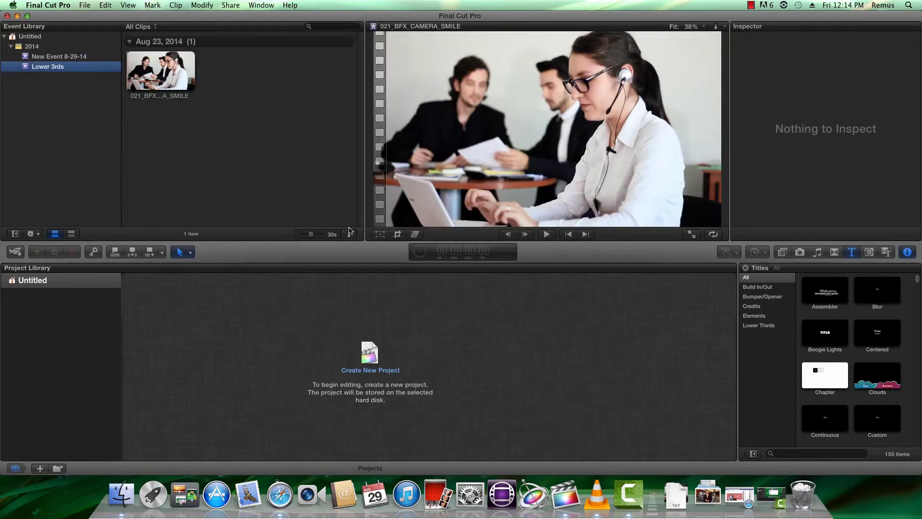
Import all three BUSINESS 01 COLOR 01 lower-third movies into the event
right_click(260, 140)
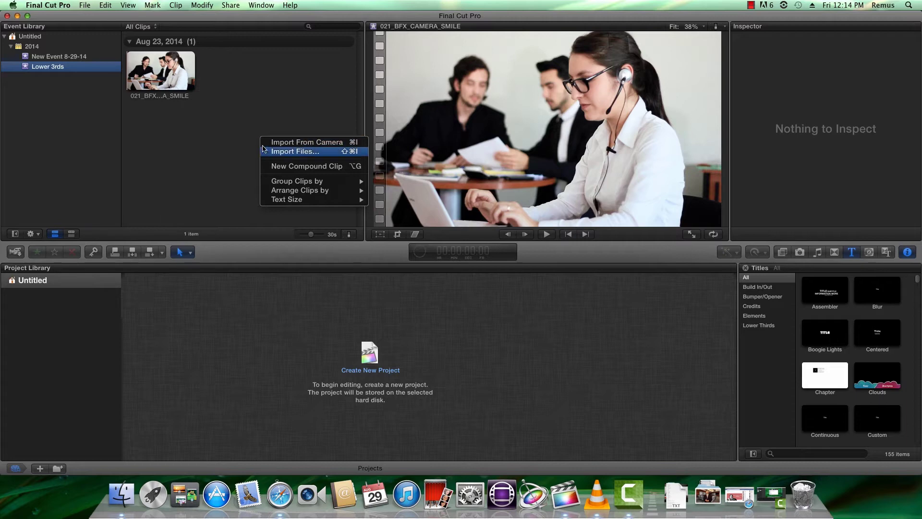
click(268, 152)
click(370, 84)
double_click(371, 85)
double_click(378, 68)
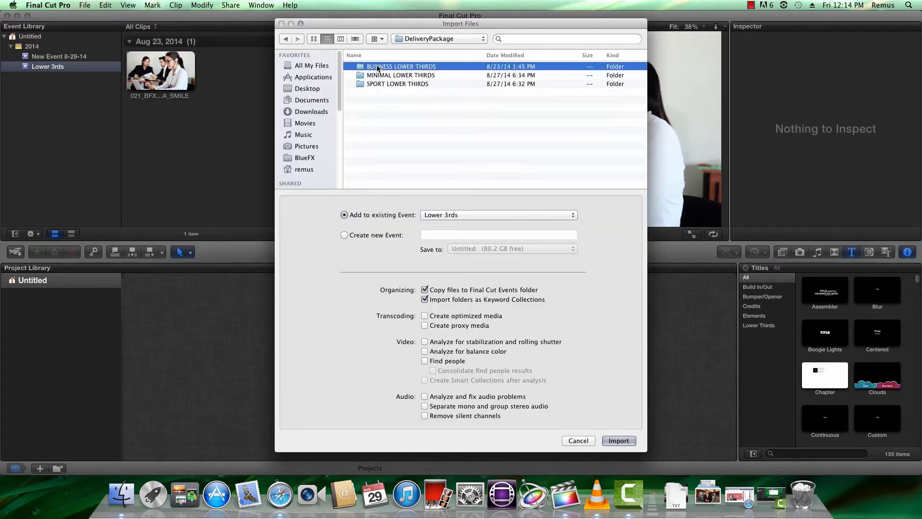
double_click(377, 68)
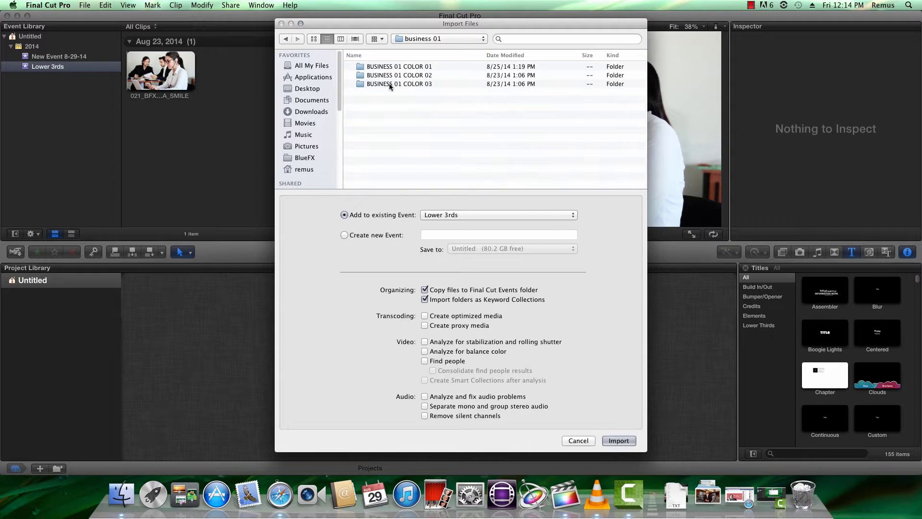
double_click(394, 67)
key(super+a)
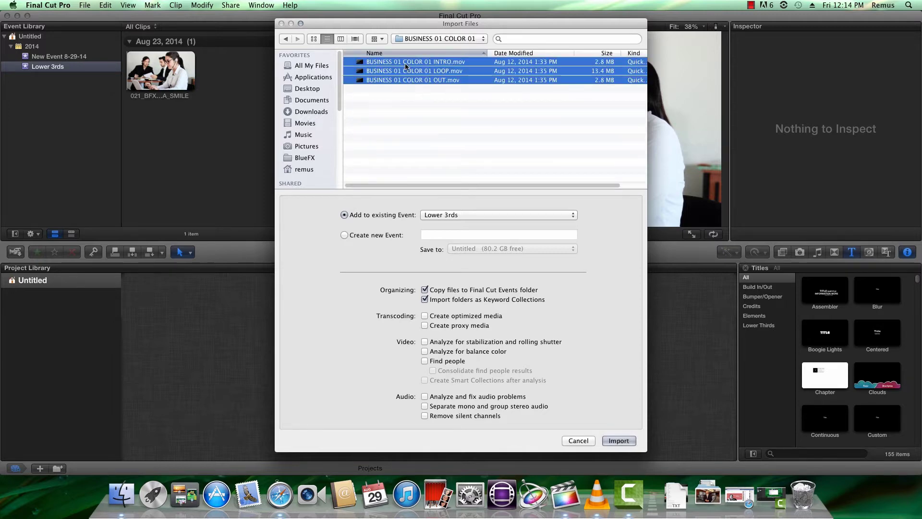
click(619, 441)
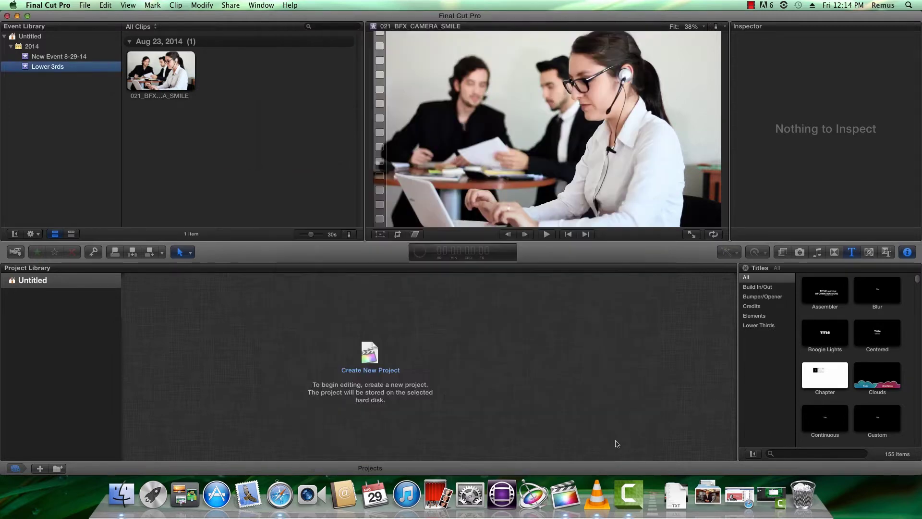
Import BlueFX Logo.png from the BlueFX folder and start a new project
right_click(252, 208)
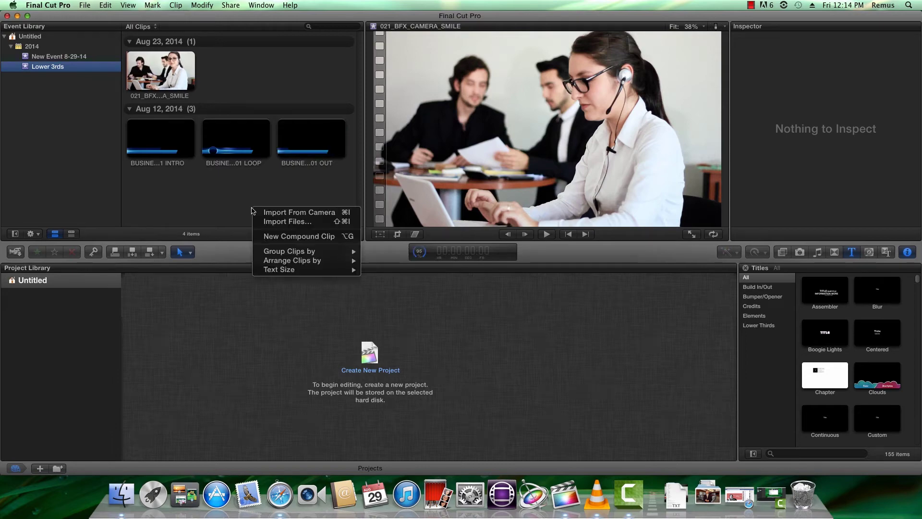
click(262, 221)
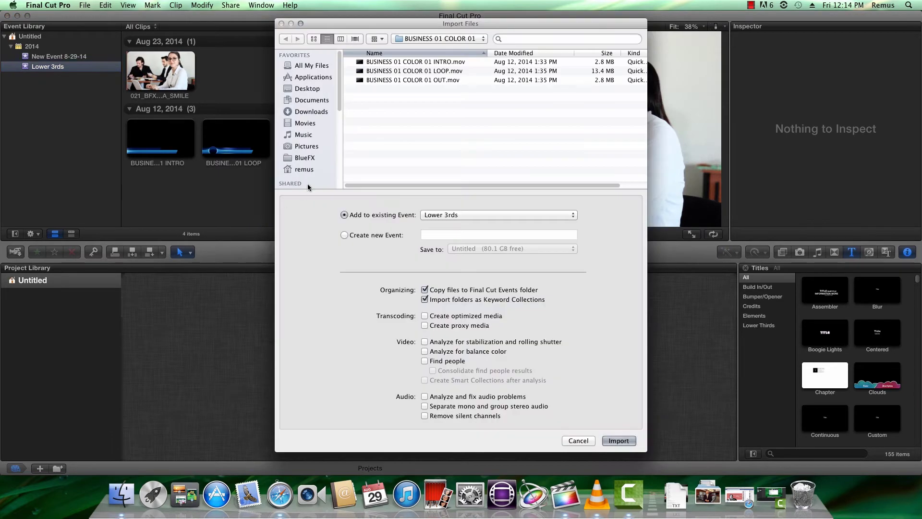
click(311, 157)
click(384, 111)
key(Return)
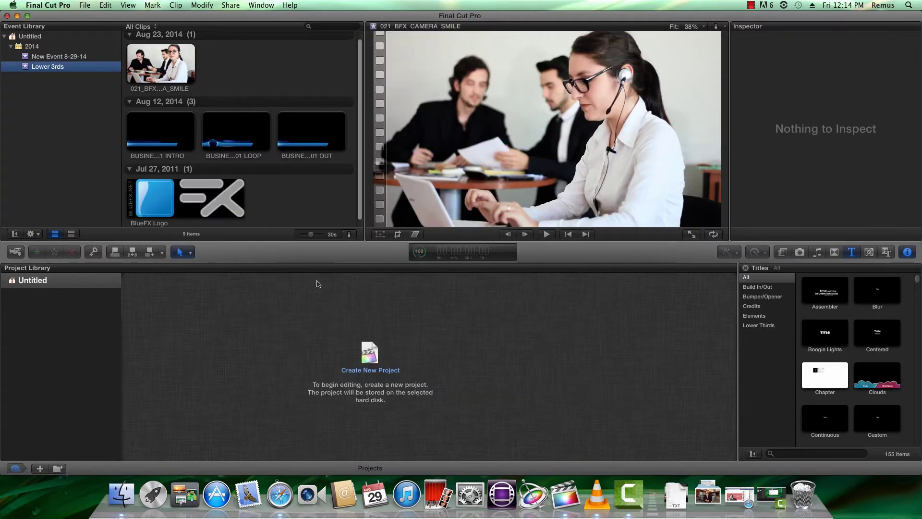
click(364, 346)
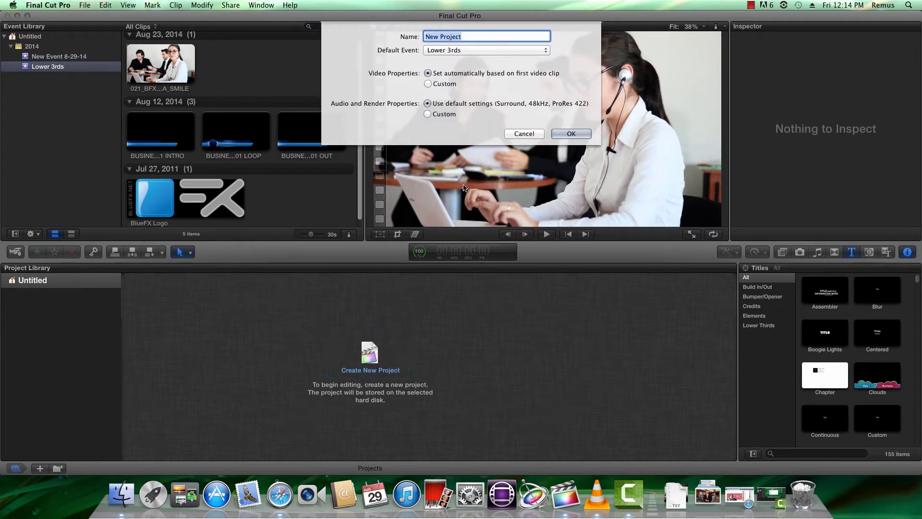
Create the new project in the Lower 3rds event
click(469, 50)
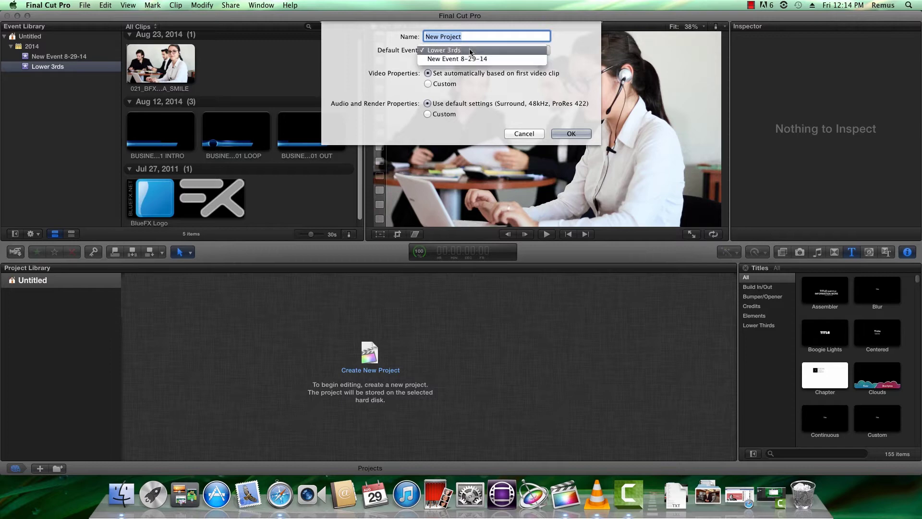
click(469, 51)
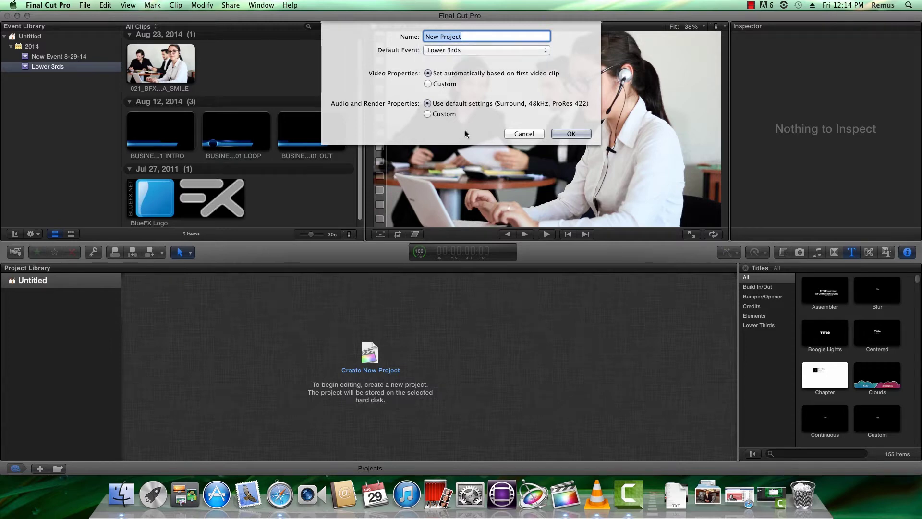
click(580, 138)
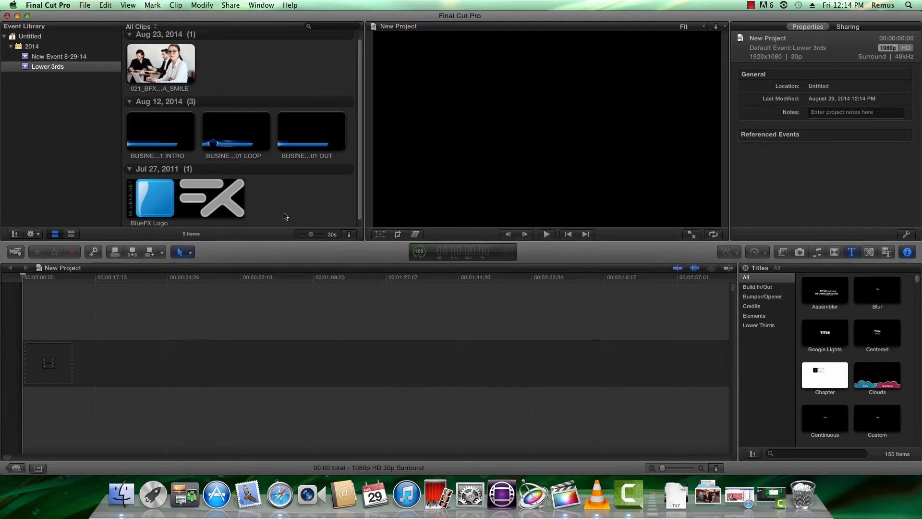
Place the intro, loop and out lower-third clips on the timeline
drag(349, 159, 26, 365)
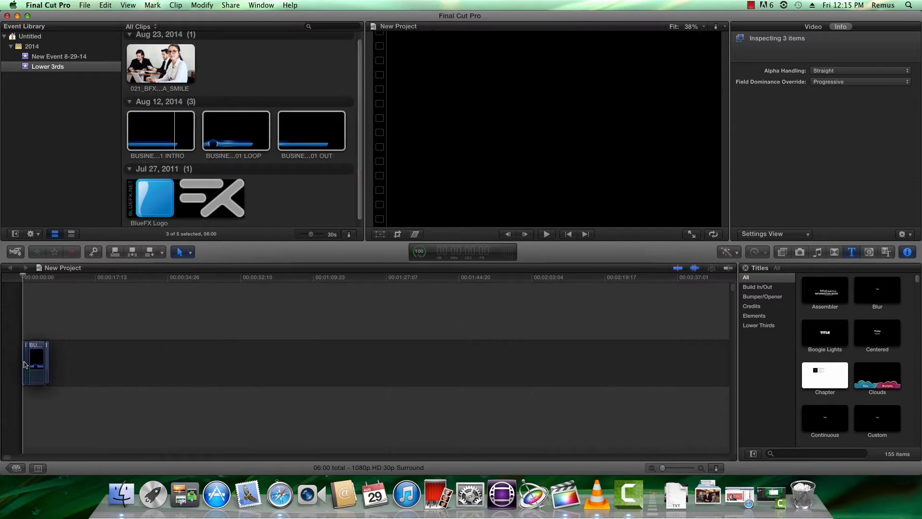
click(674, 470)
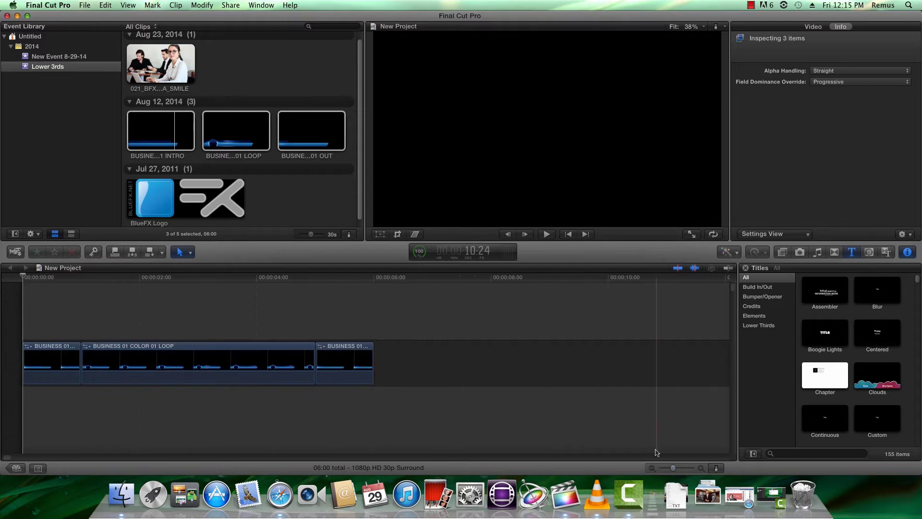
click(303, 200)
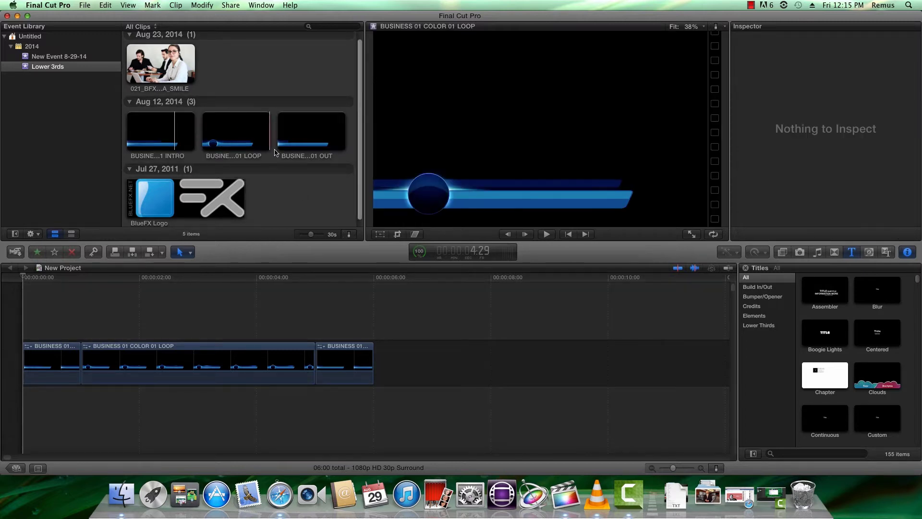
Add two more LOOP copies before the outro and drop in the 021_BFX_CAMERA_SMILE clip
drag(251, 139, 313, 353)
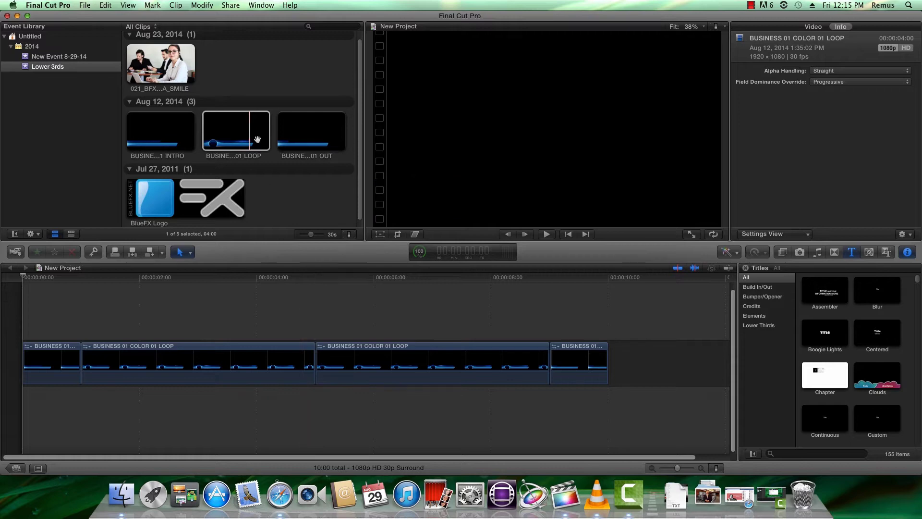
drag(250, 137, 551, 363)
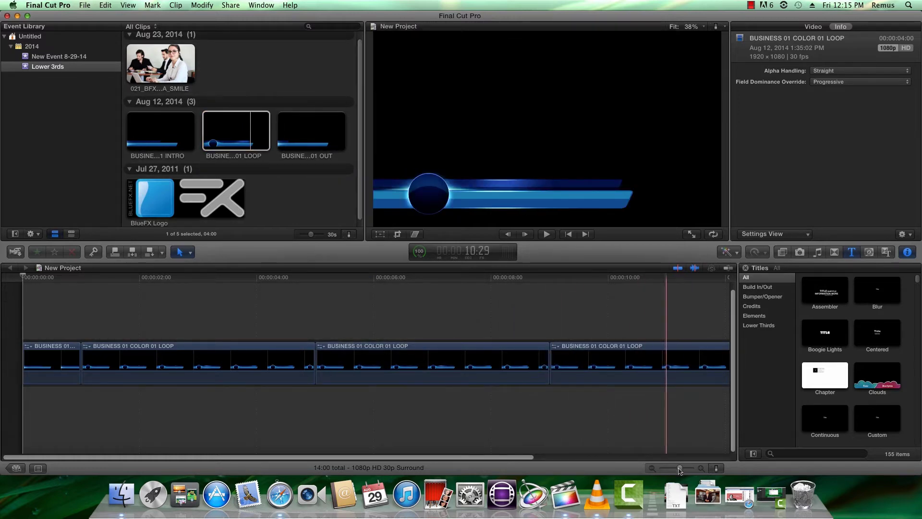
drag(680, 469, 676, 469)
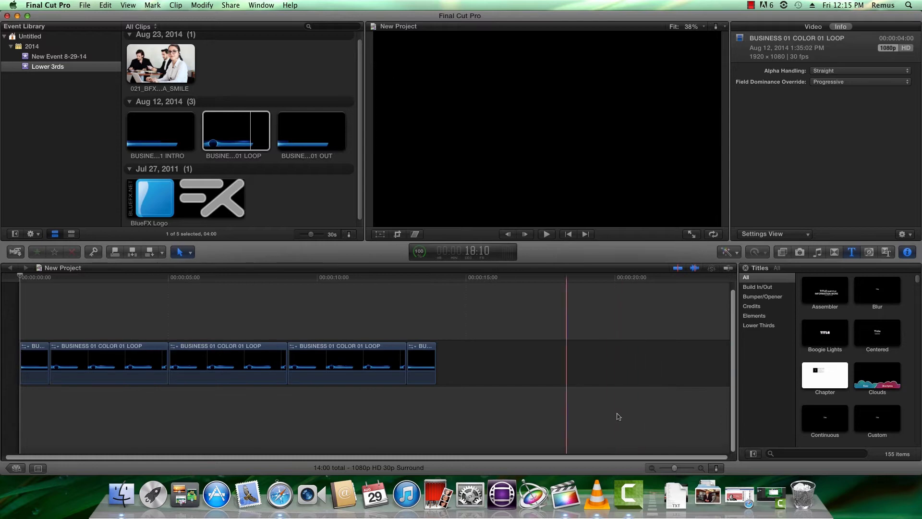
drag(147, 63, 23, 408)
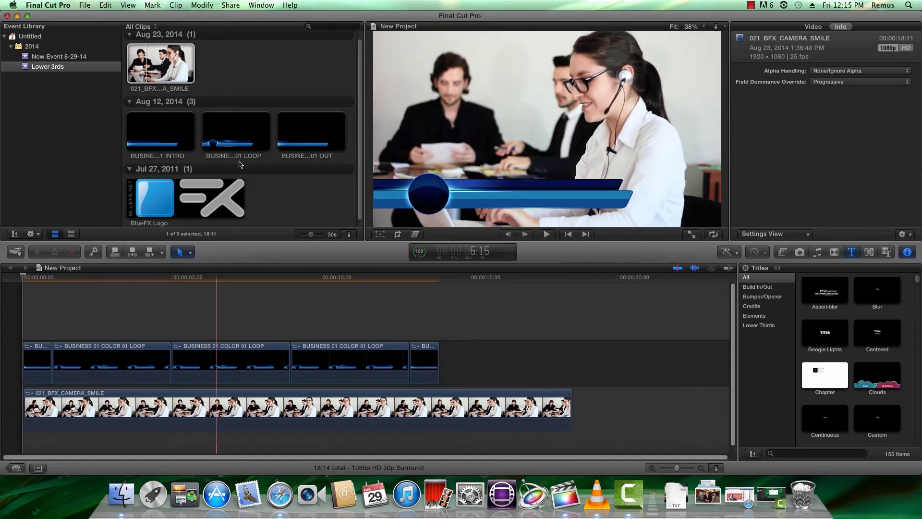
Select the BUSINESS 01 COLOR 01 LOOP clip in the browser to check its details
click(247, 136)
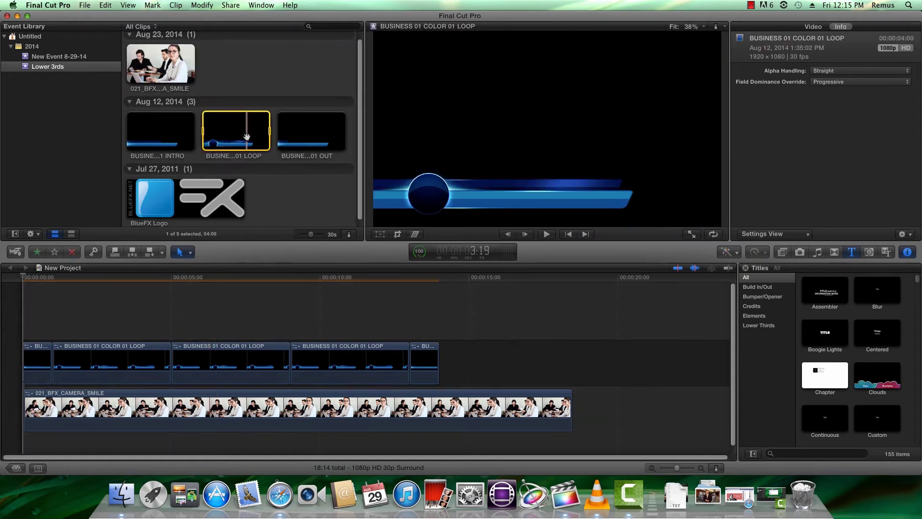
click(841, 27)
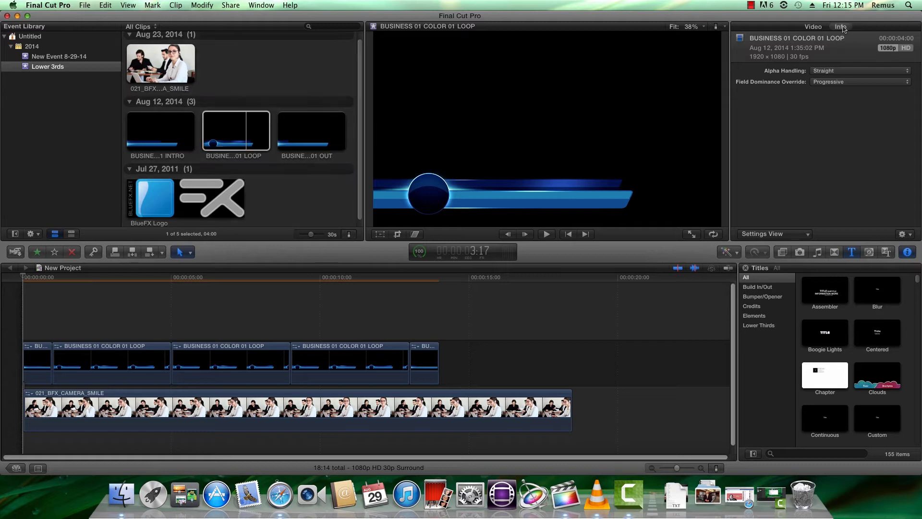
click(813, 227)
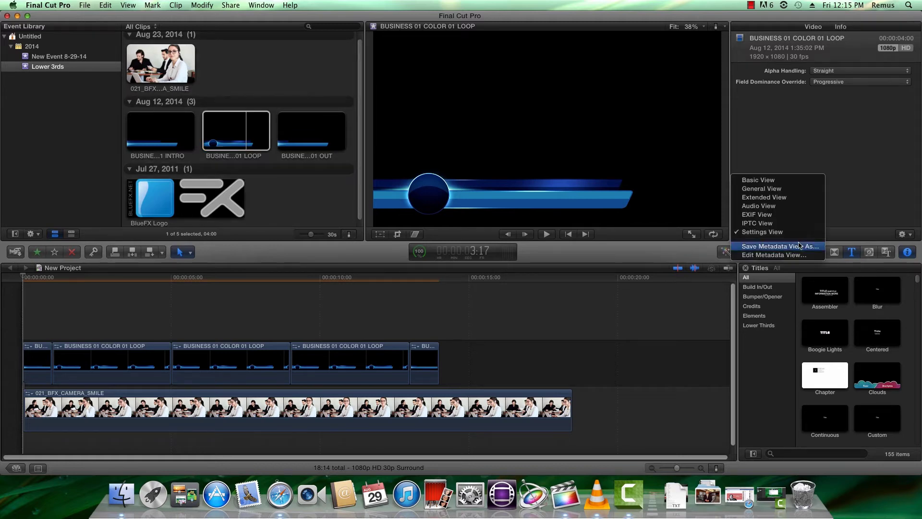
click(769, 233)
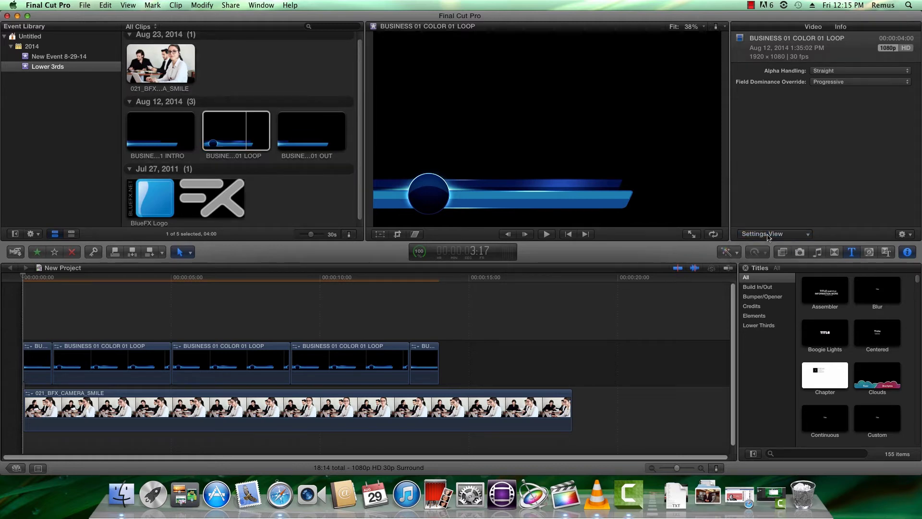
click(830, 71)
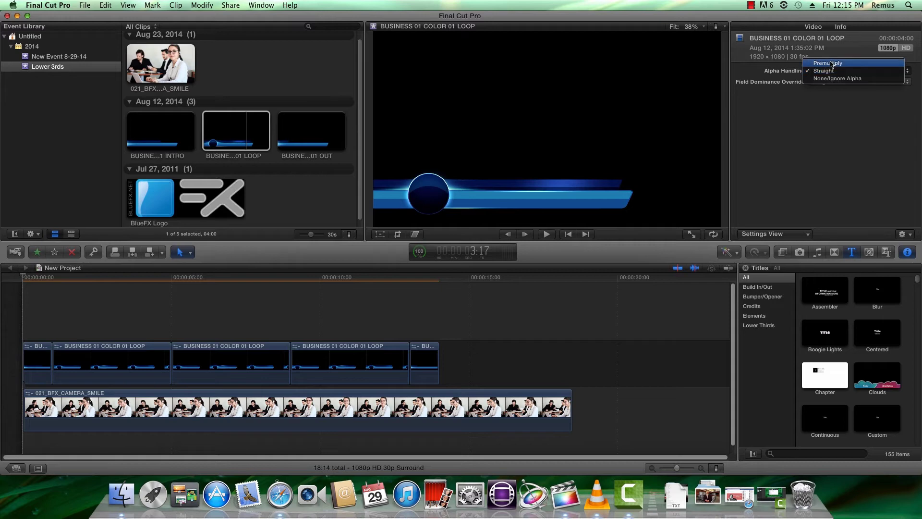
click(816, 120)
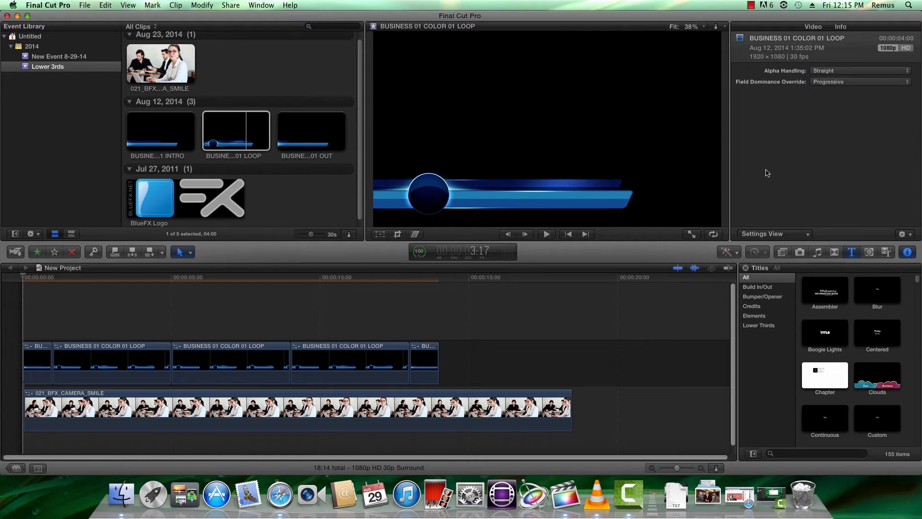
click(234, 278)
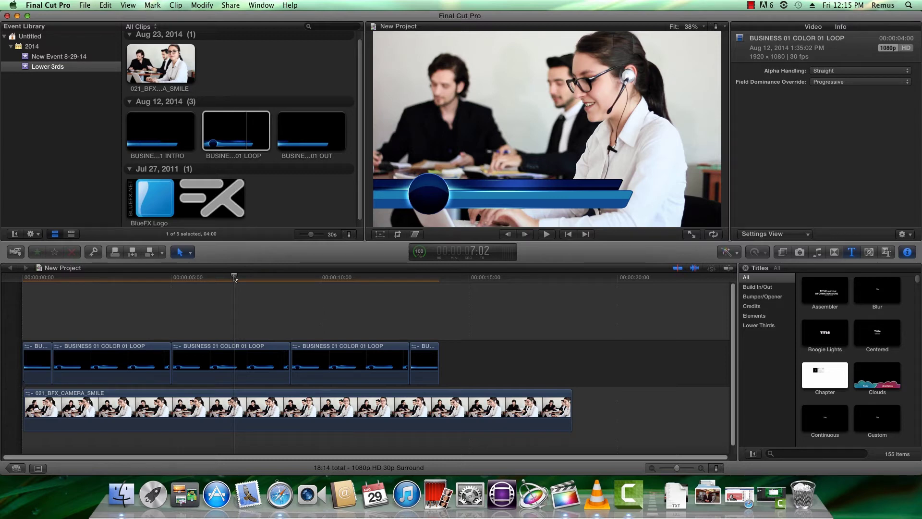
Delete the third loop clip and fill its gap with a fresh BUSINESS 01 COLOR 01 LOOP via Replace
click(313, 347)
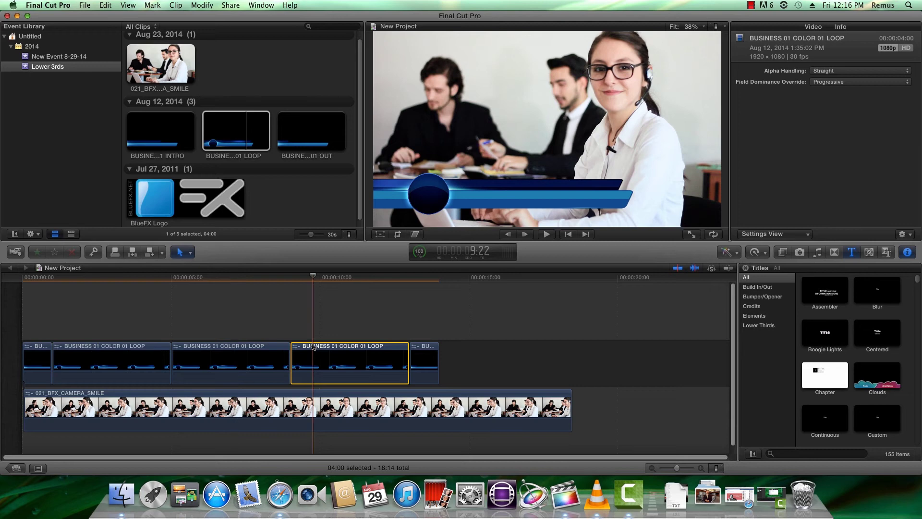
key(Delete)
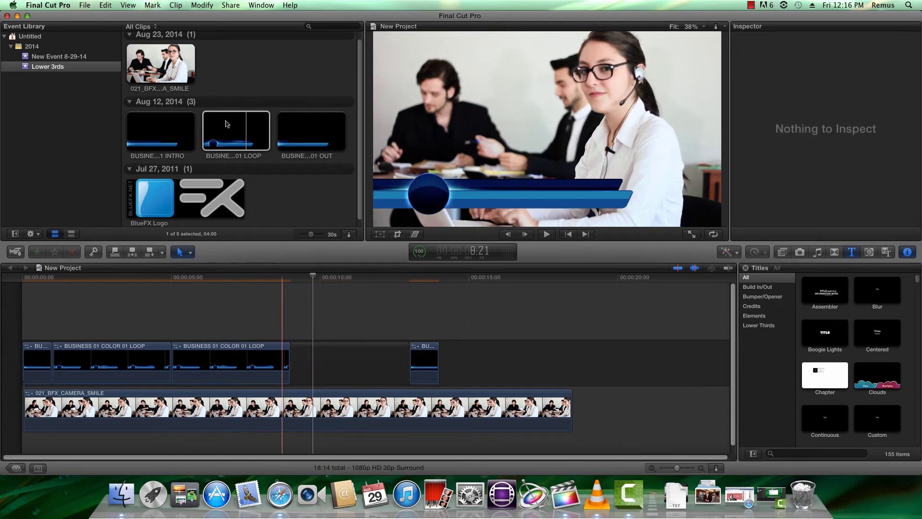
click(325, 364)
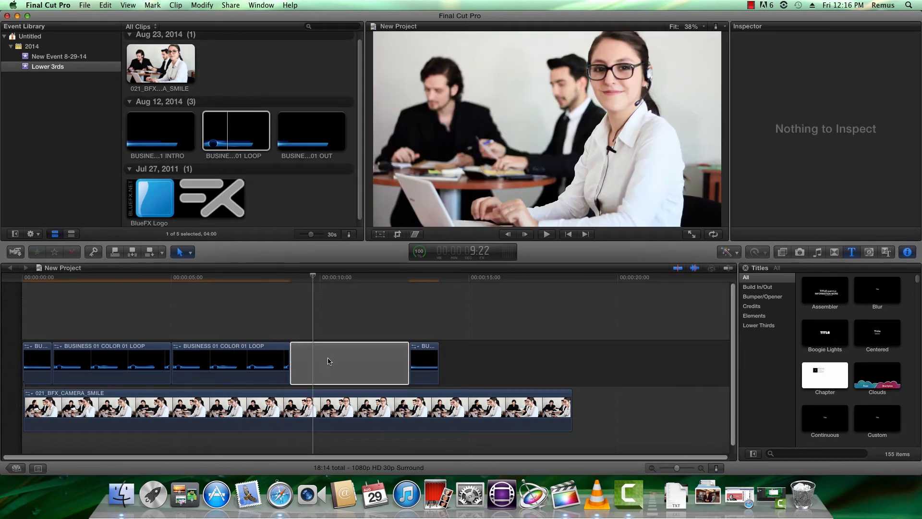
drag(328, 362, 328, 362)
click(352, 363)
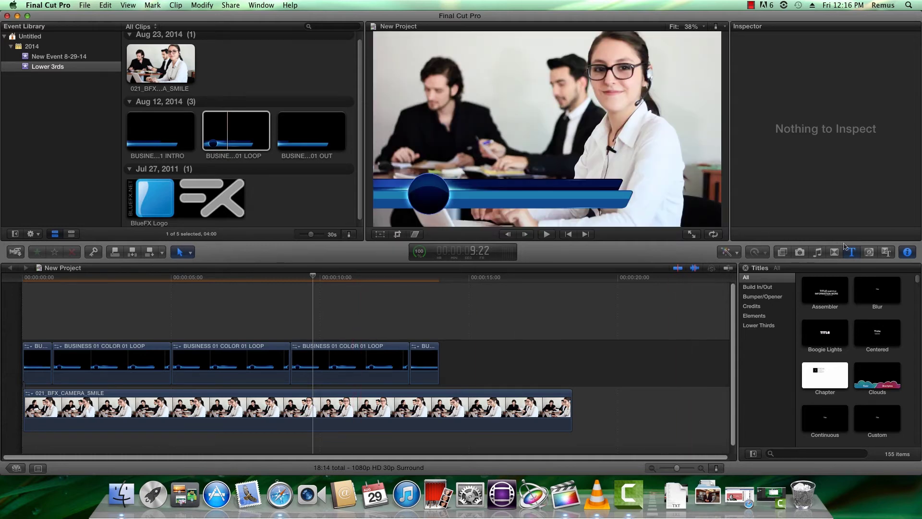
Add the Lower Thirds 'Middle' title and trim it to start near the beginning, running about 12 seconds
click(761, 326)
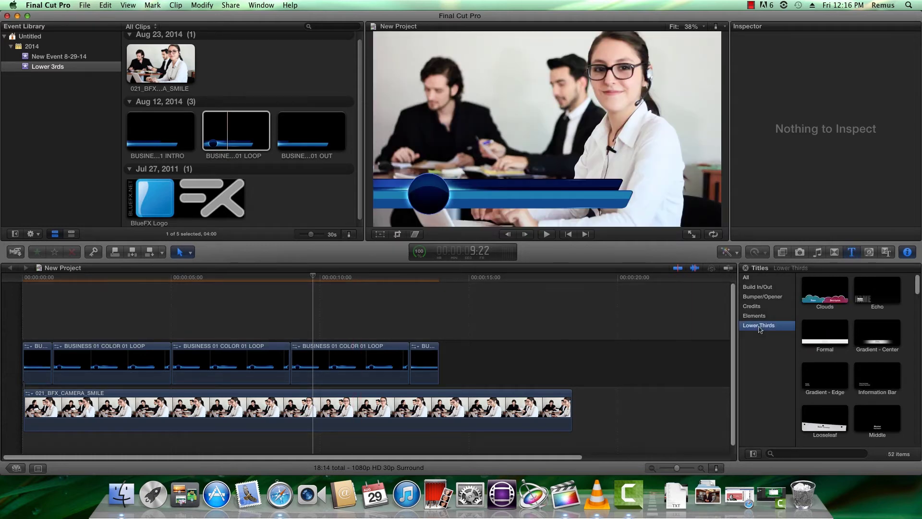
double_click(875, 421)
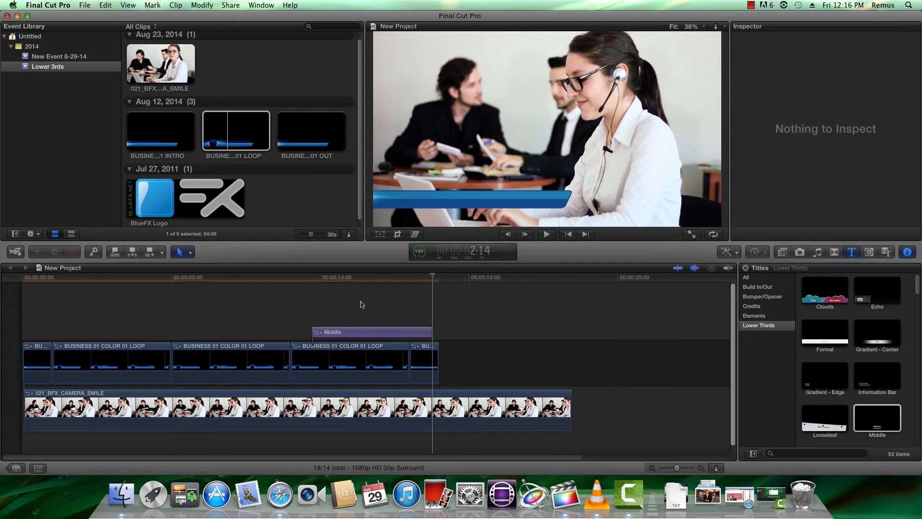
drag(313, 331, 68, 332)
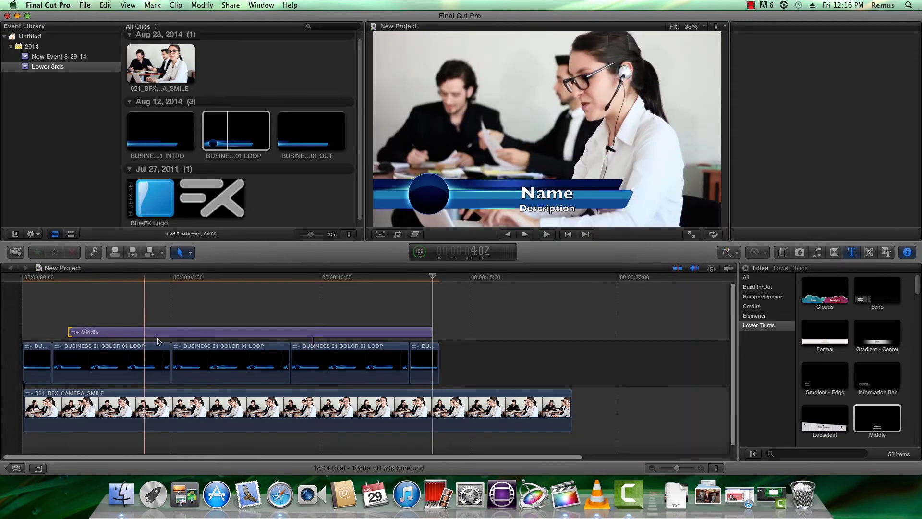
drag(431, 332, 408, 332)
click(368, 278)
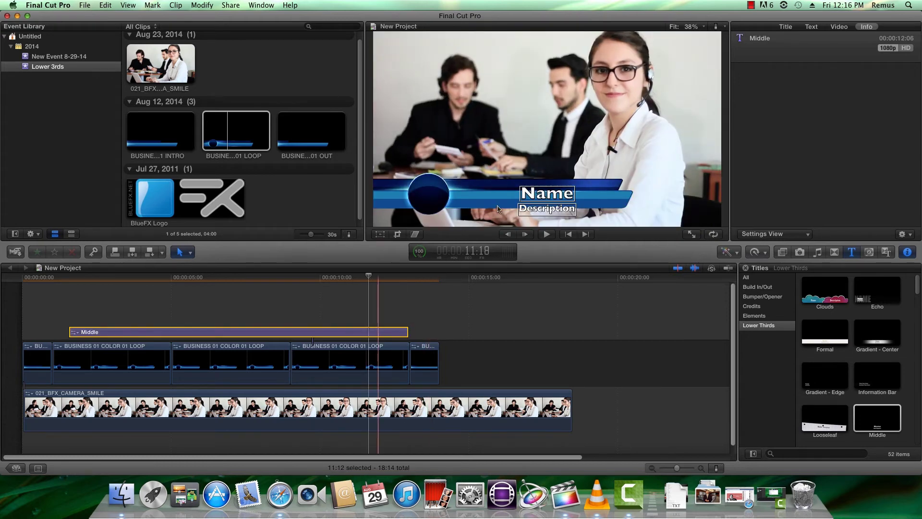
Change the title's Name line to 'BlueFX' and Description line to 'Templates'
double_click(533, 194)
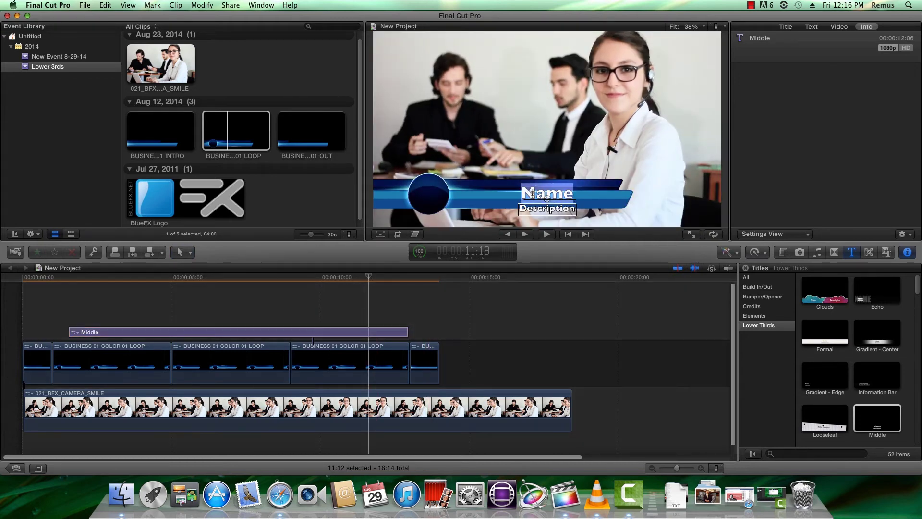
text(BlueFX)
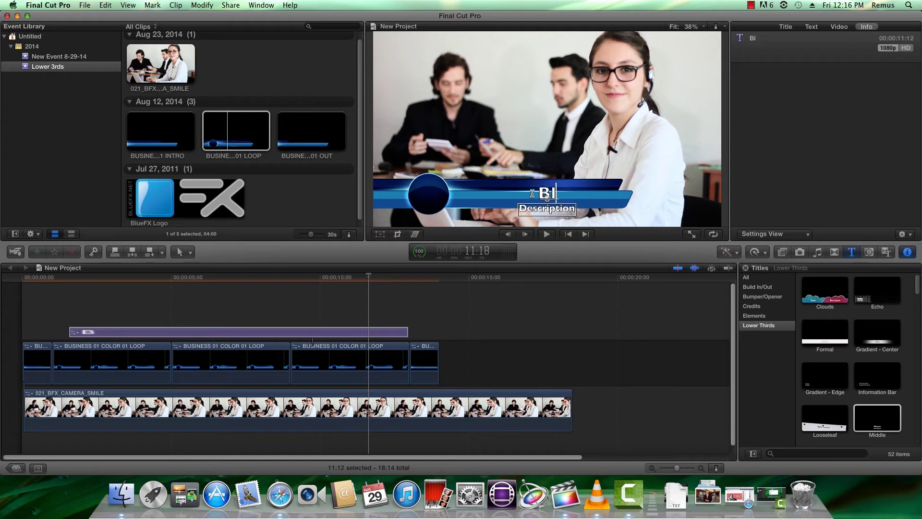
double_click(534, 210)
text(Templates)
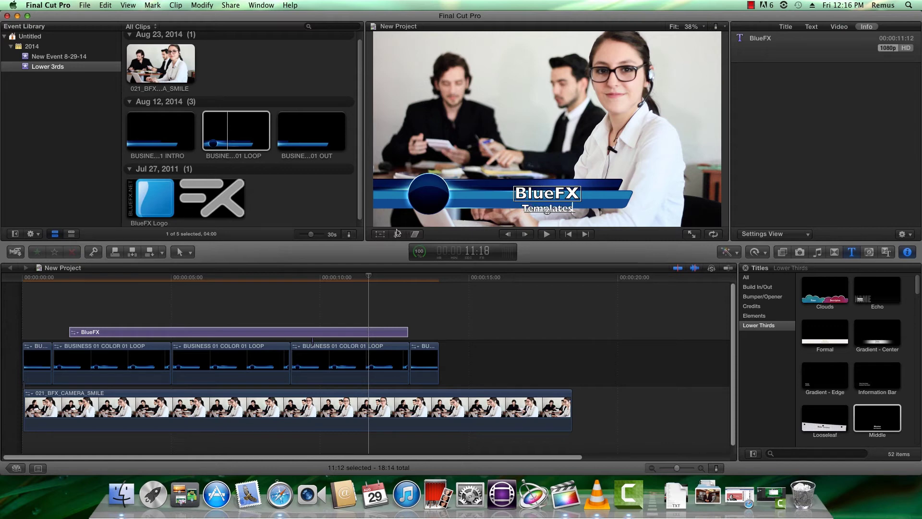
Move the title slightly up and left on the blue bar using Transform
click(381, 235)
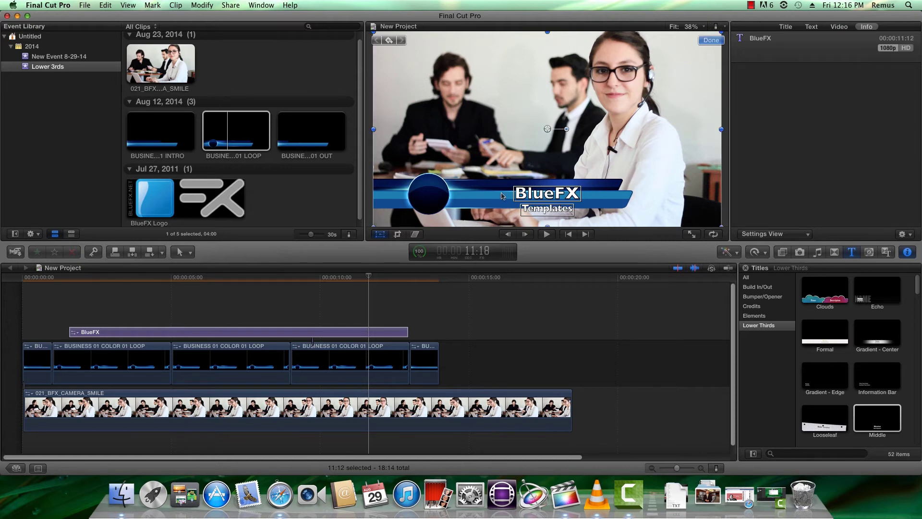
drag(531, 193, 521, 187)
click(811, 26)
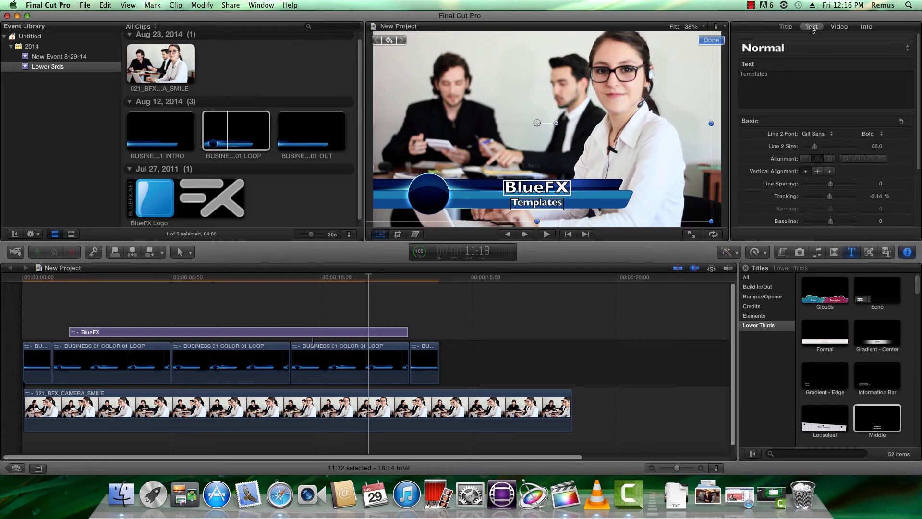
Place the BlueFX Logo clip above the title and scale it down into the lower third's circle
click(220, 194)
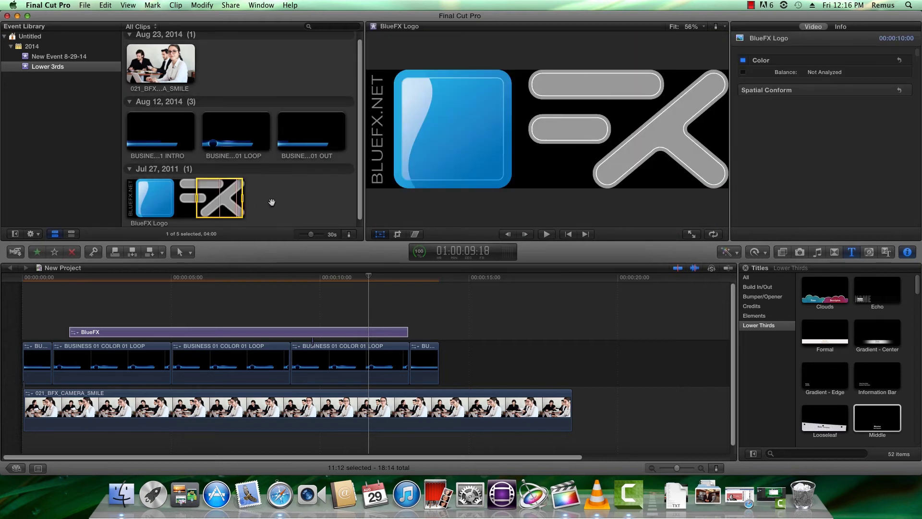
click(259, 210)
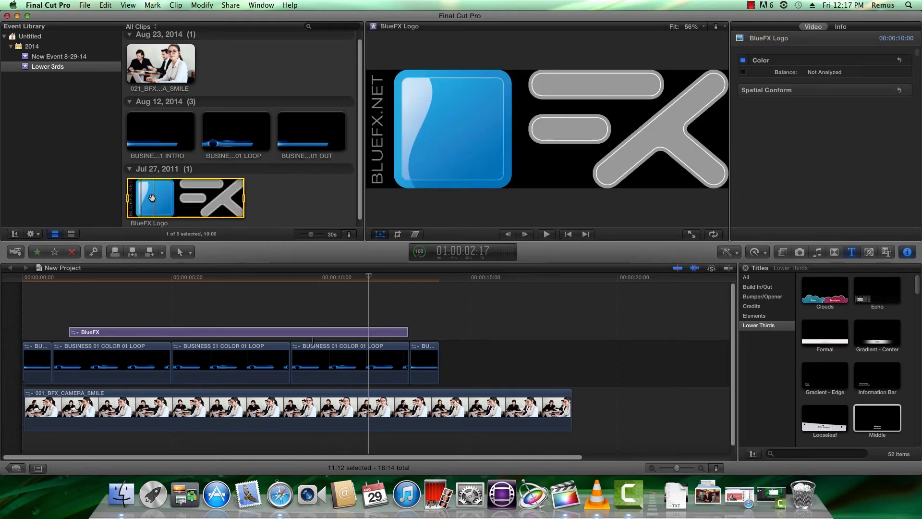
click(841, 27)
drag(202, 193, 138, 314)
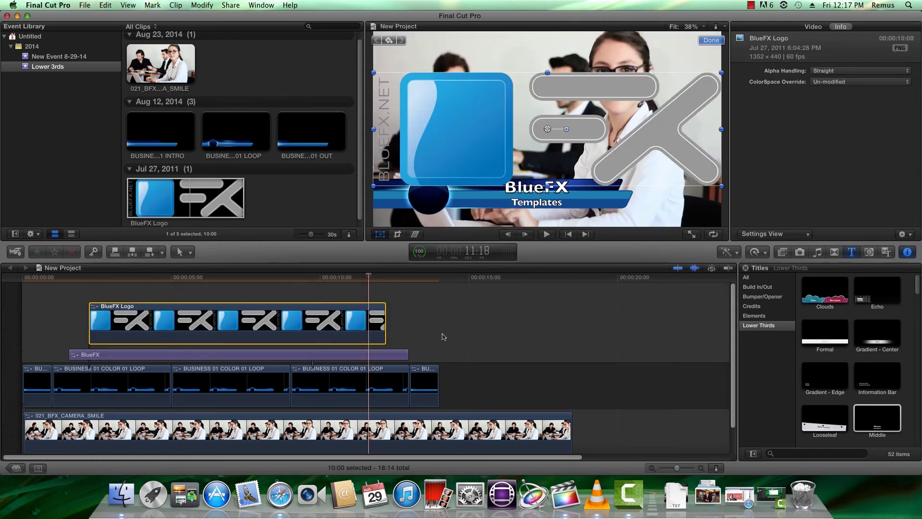
drag(373, 73, 421, 197)
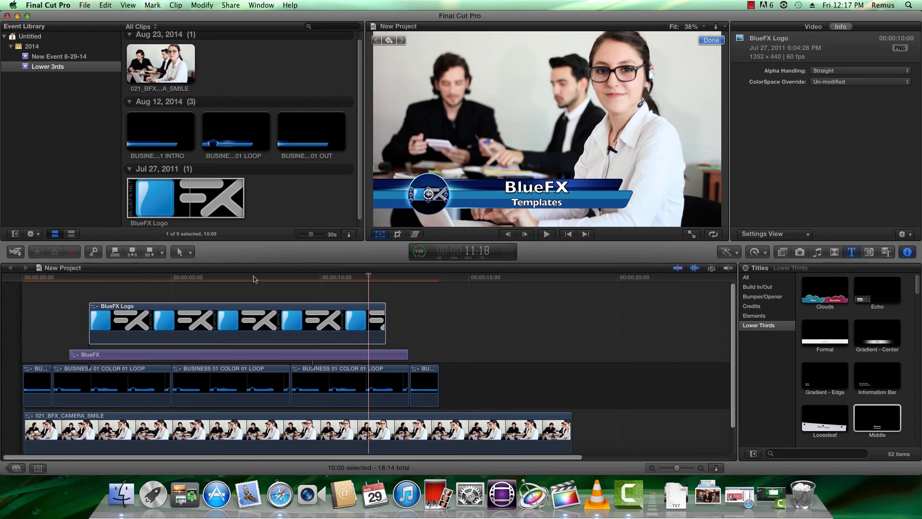
Add opacity fade-in and fade-out handles at the BlueFX Logo's start and end
click(225, 323)
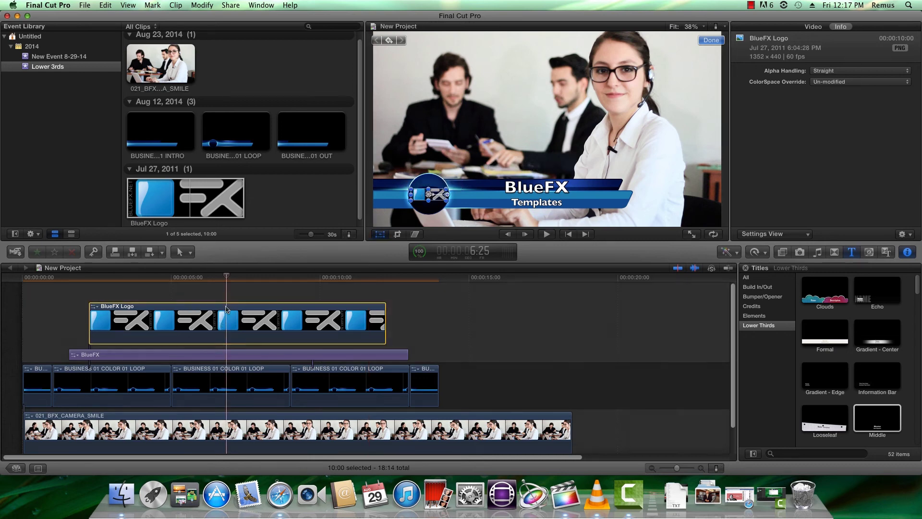
click(93, 307)
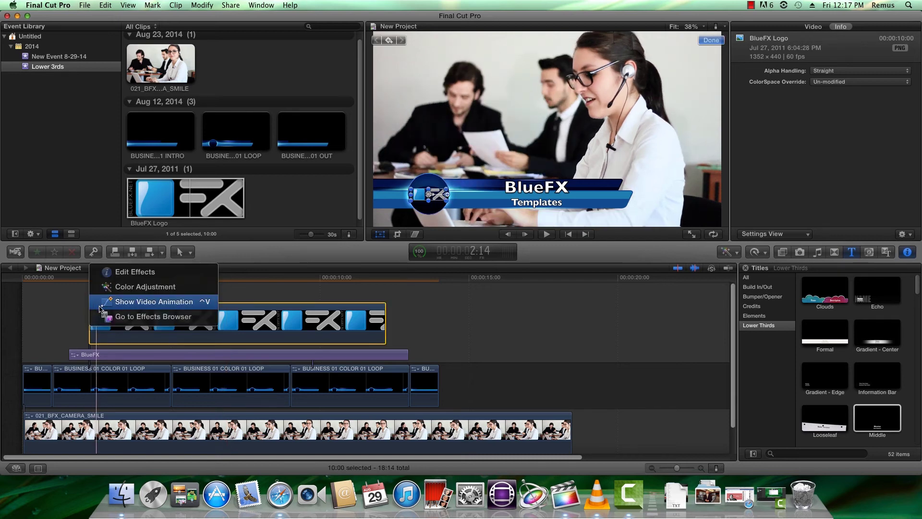
click(144, 302)
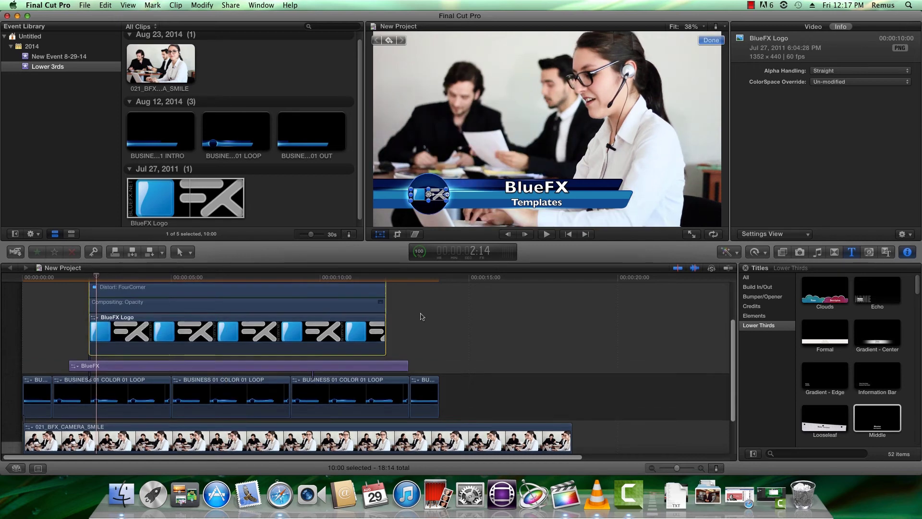
click(381, 346)
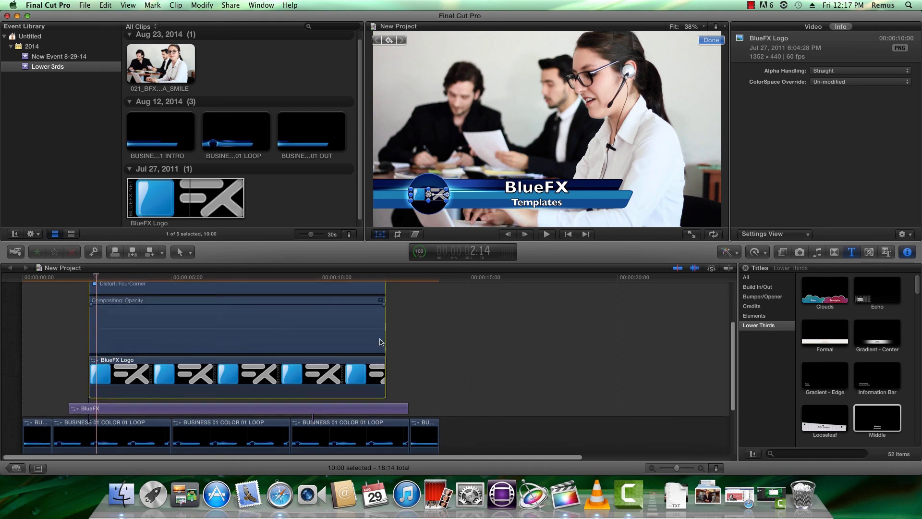
drag(384, 306, 354, 306)
drag(94, 304, 114, 305)
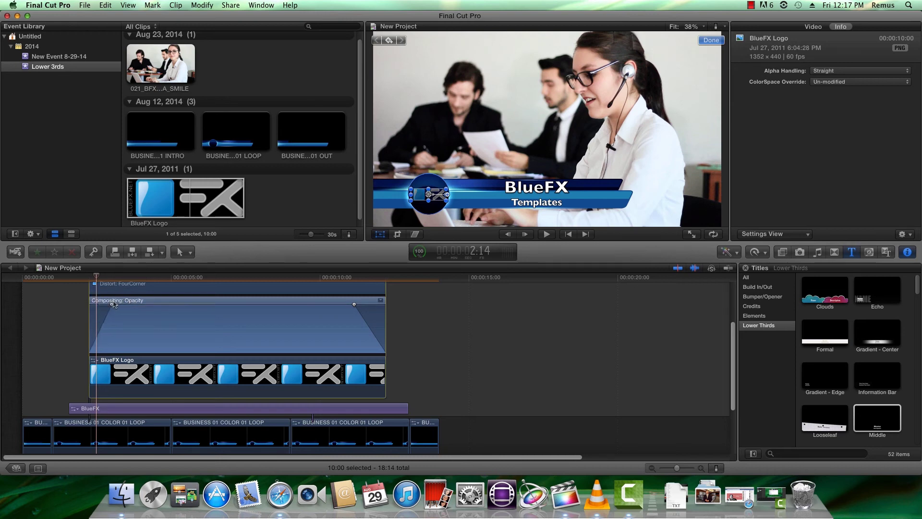
Scrub back through the timeline to preview the logo fading in
scroll(88, 312, up, 2)
scroll(88, 309, up, 1)
click(79, 284)
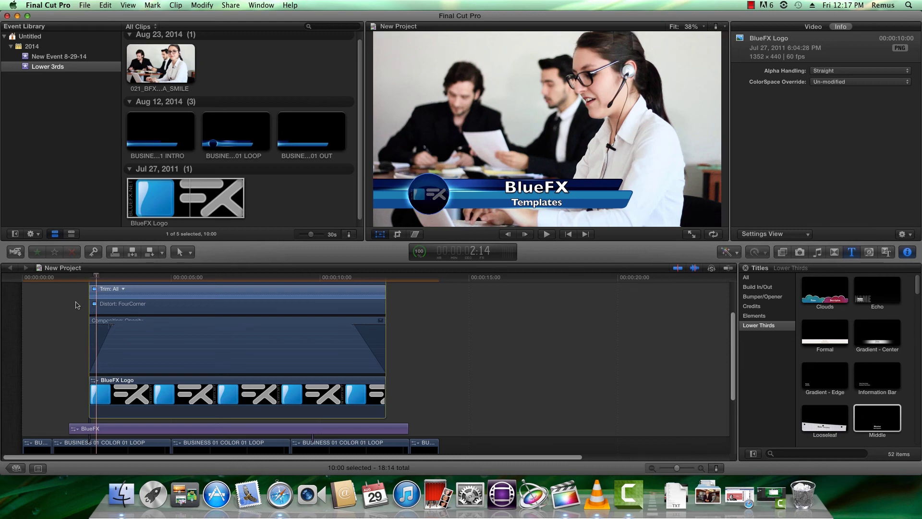
drag(79, 277, 412, 281)
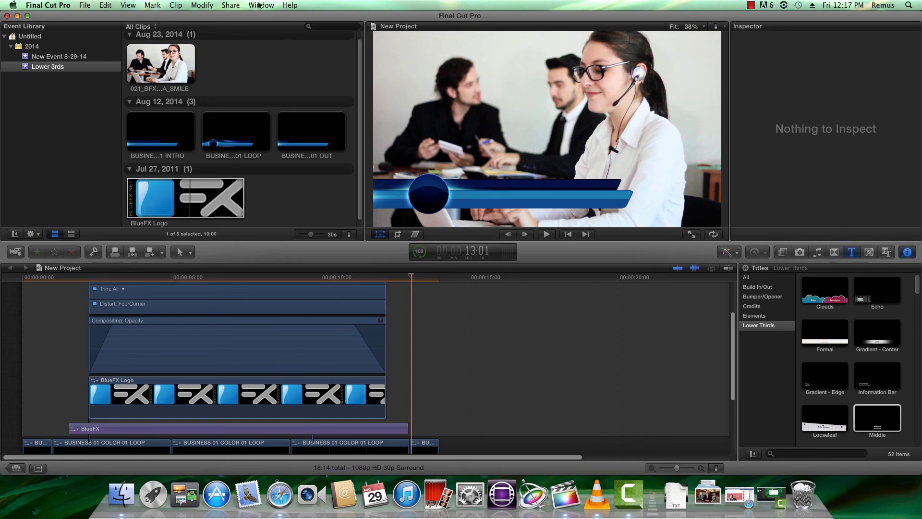
click(231, 5)
click(252, 125)
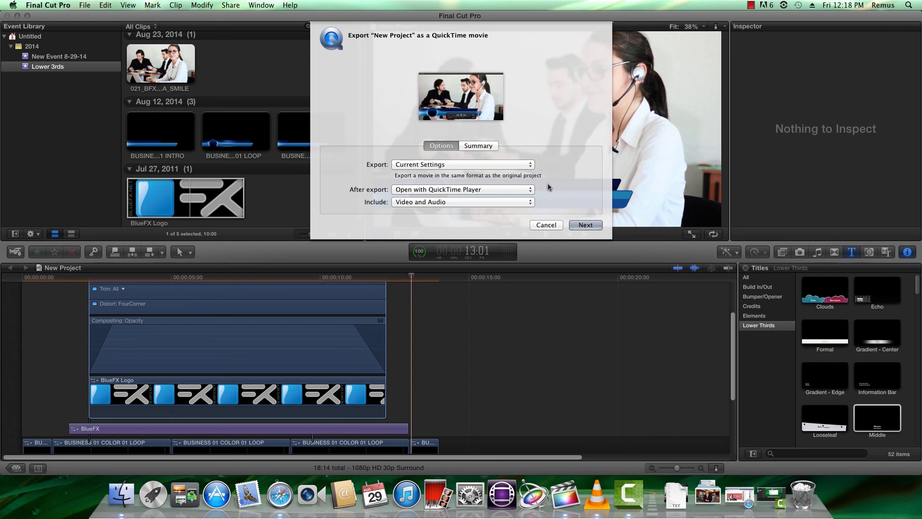
click(581, 226)
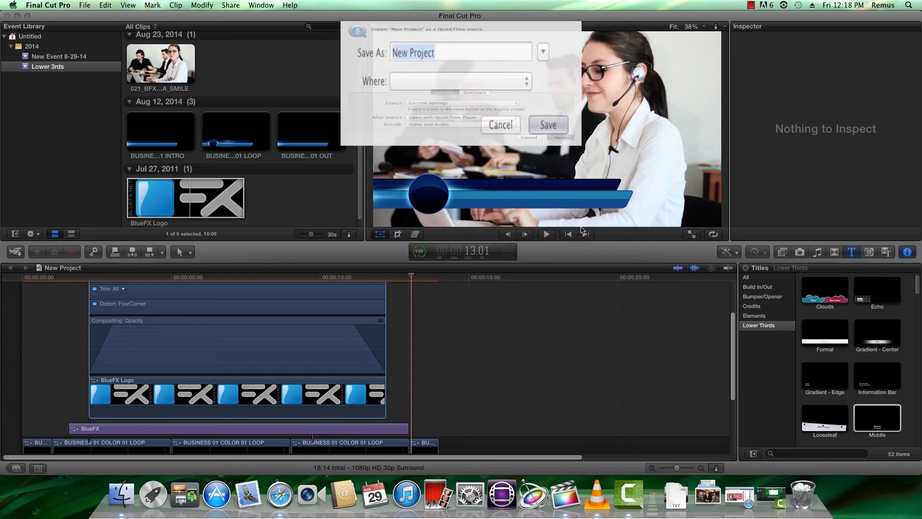
click(495, 77)
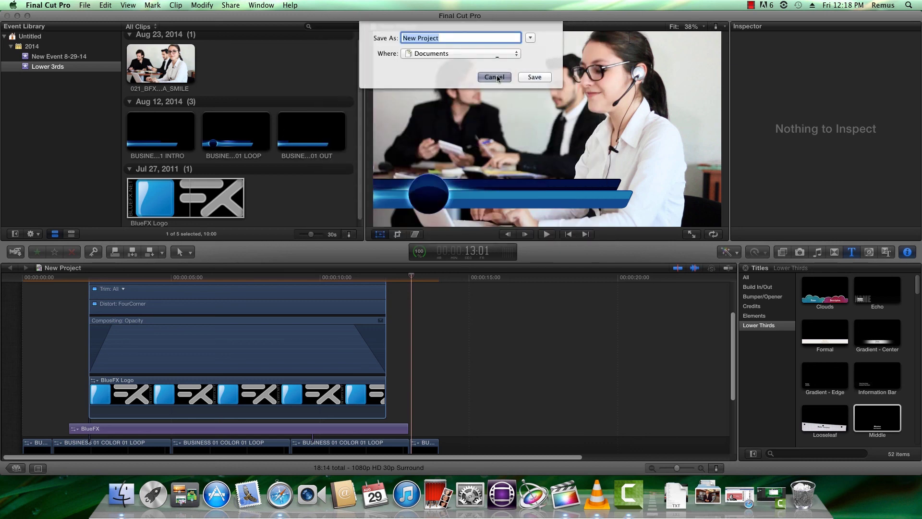
click(543, 225)
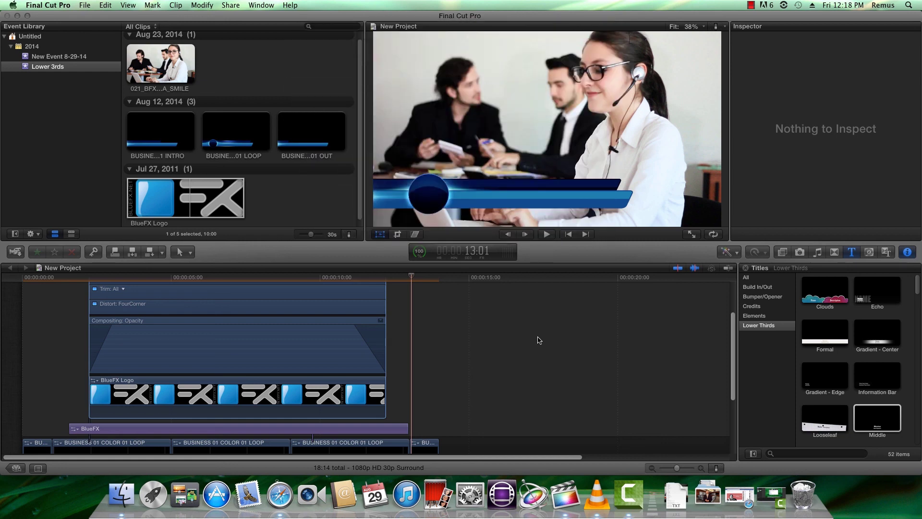